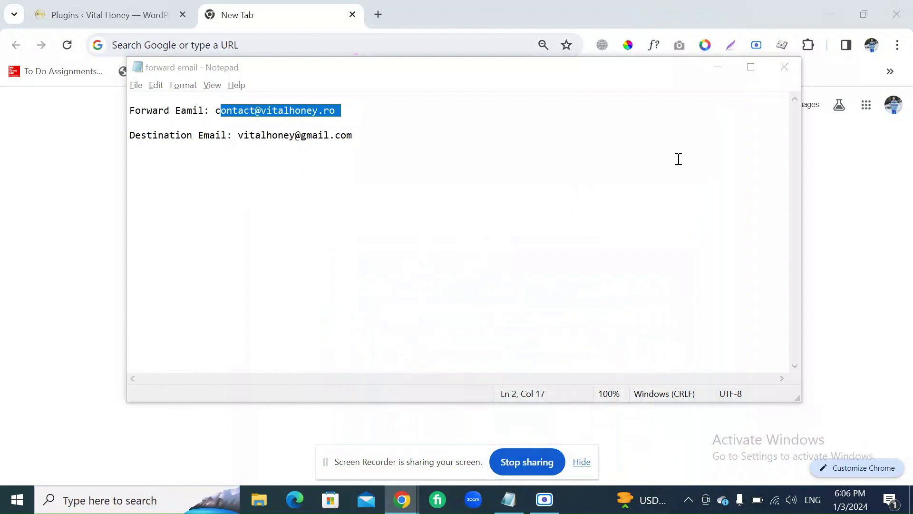
Review the forwarding address and the destination Gmail address in the notes file
left_click(546, 212)
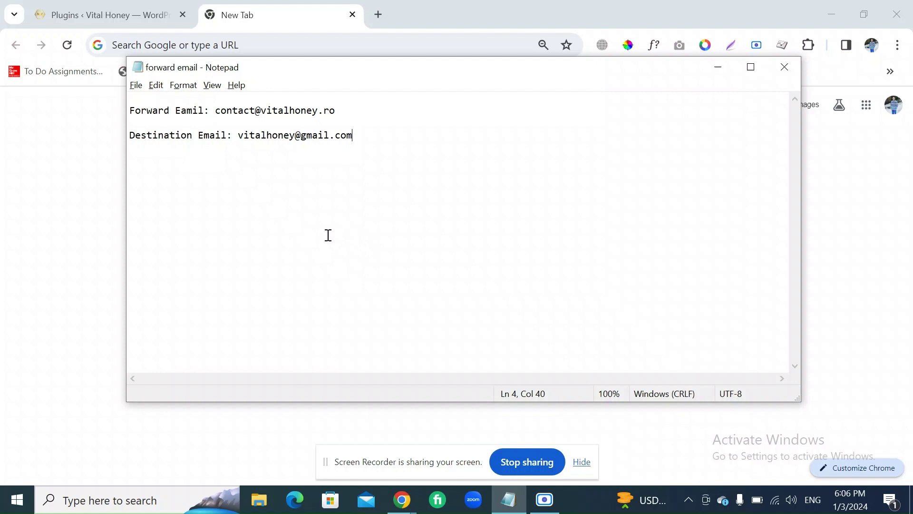
left_click_drag(336, 110, 221, 113)
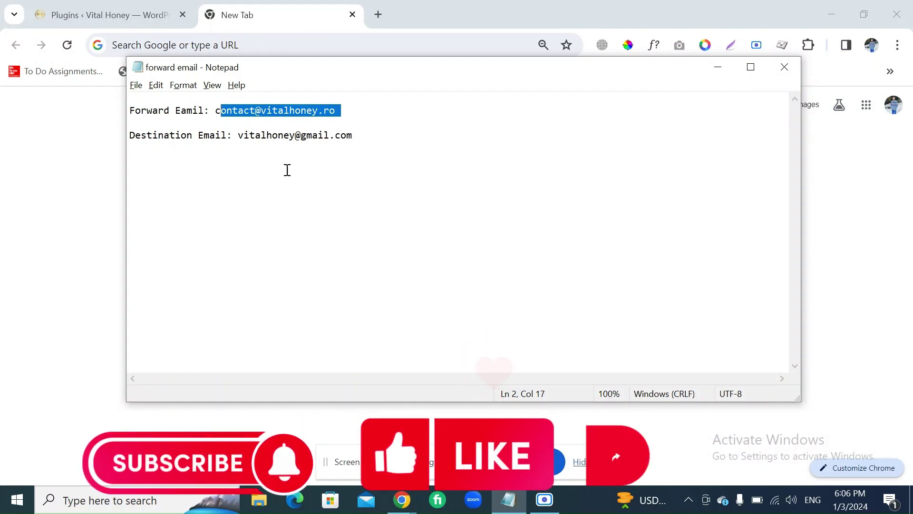
left_click_drag(400, 137, 238, 135)
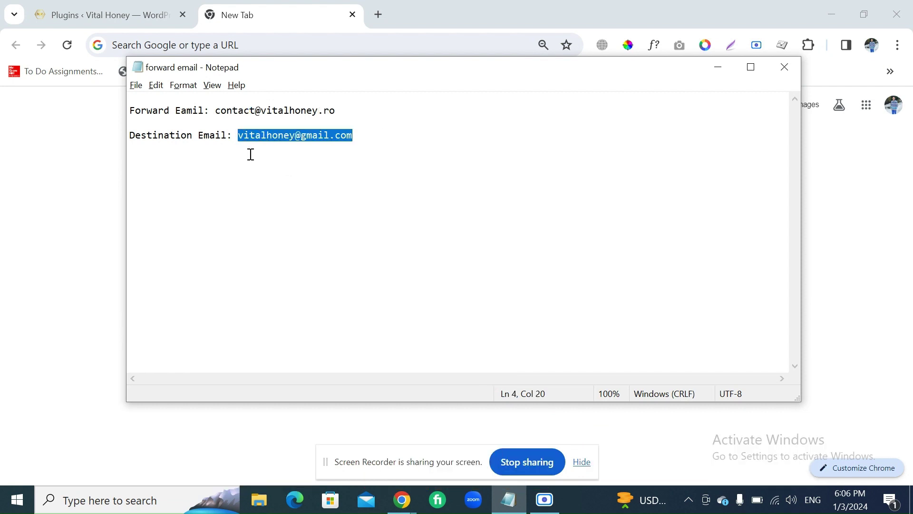
left_click(347, 182)
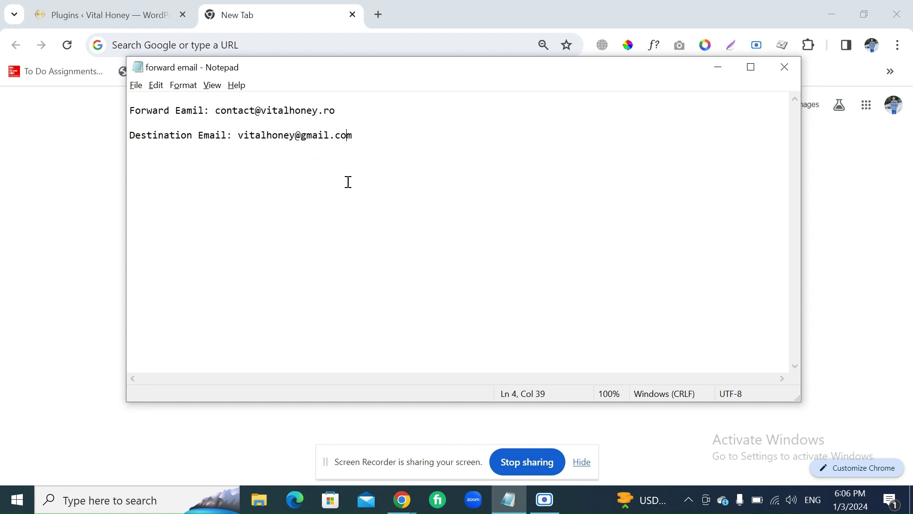
left_click(353, 138)
left_click_drag(348, 110, 219, 116)
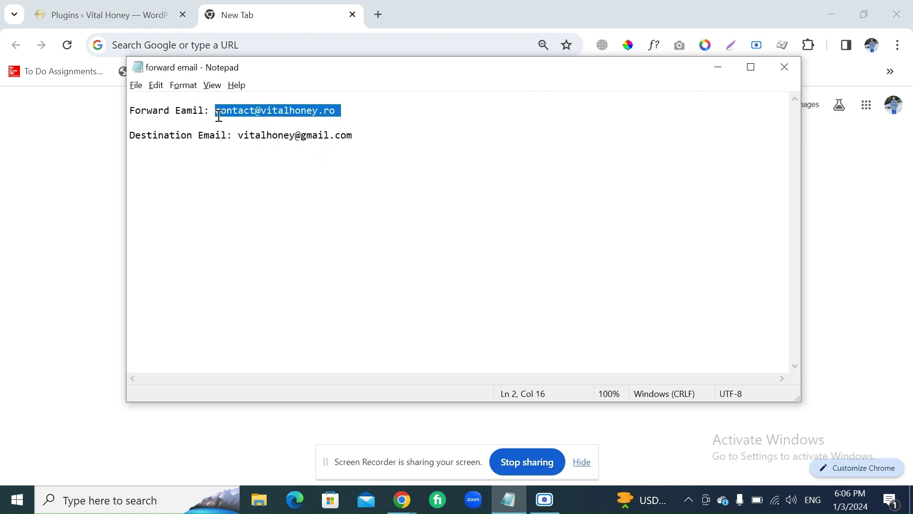
left_click(248, 135)
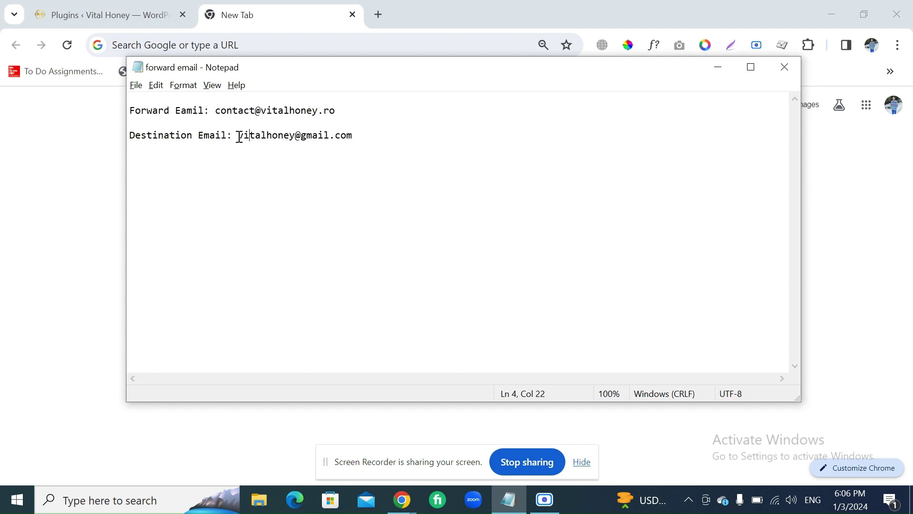
left_click_drag(238, 136, 358, 136)
left_click(364, 141)
Open the saved cPanel login page from the address bar and log in
left_click(81, 174)
left_click(216, 46)
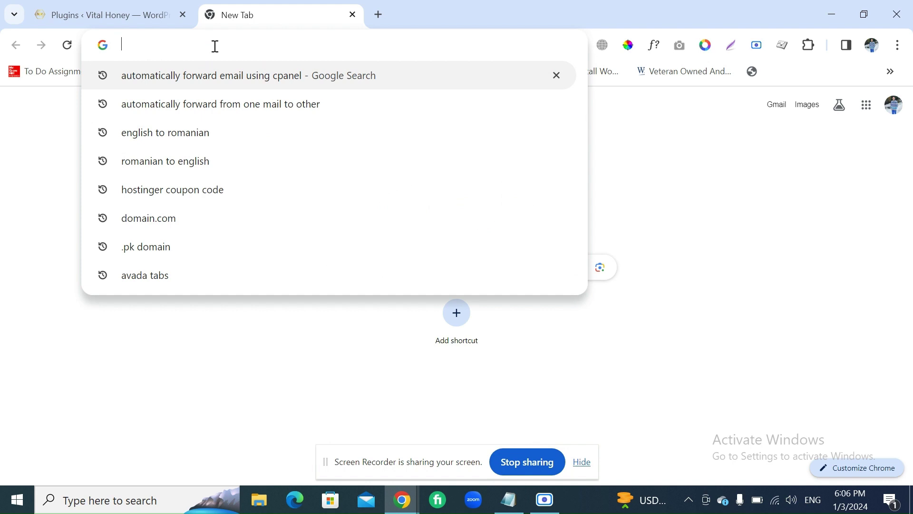
type("hostinger.com")
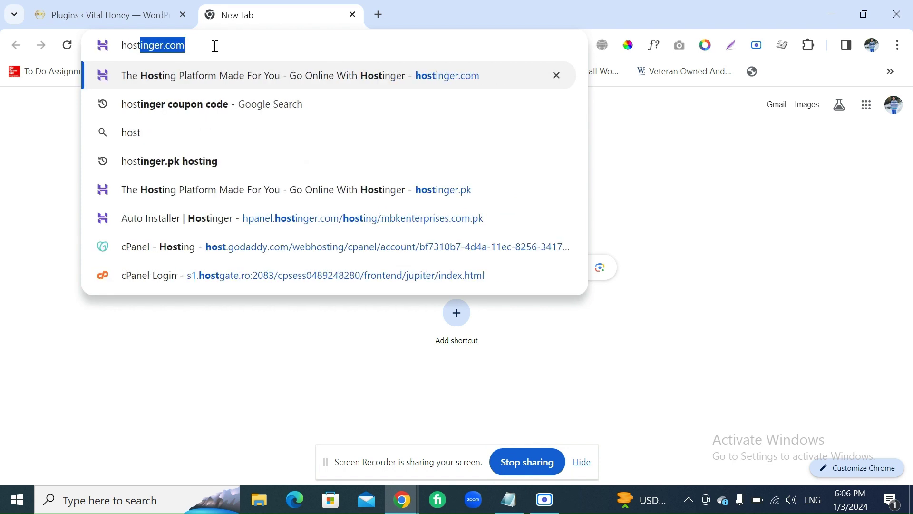
left_click(159, 275)
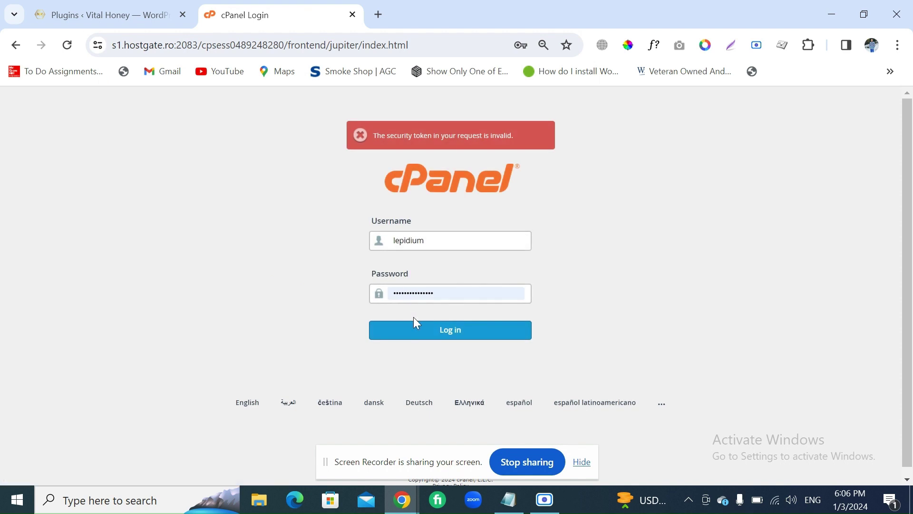
left_click(452, 334)
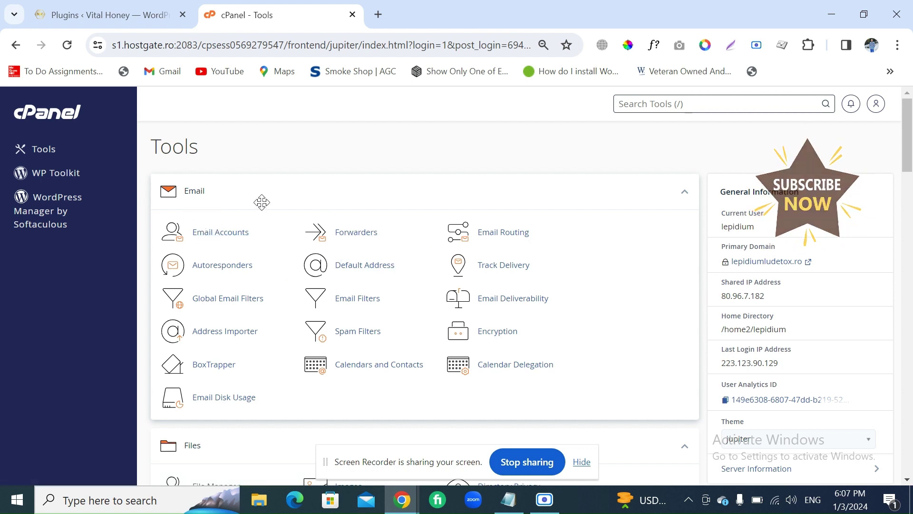
Open the Email Forwarders tool and start adding a new forwarder
left_click(354, 239)
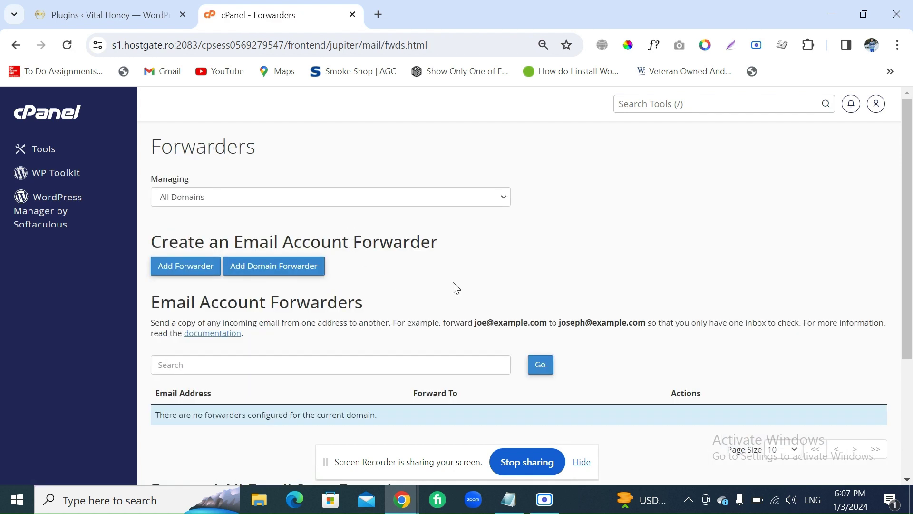
scroll(452, 287, "down", 2)
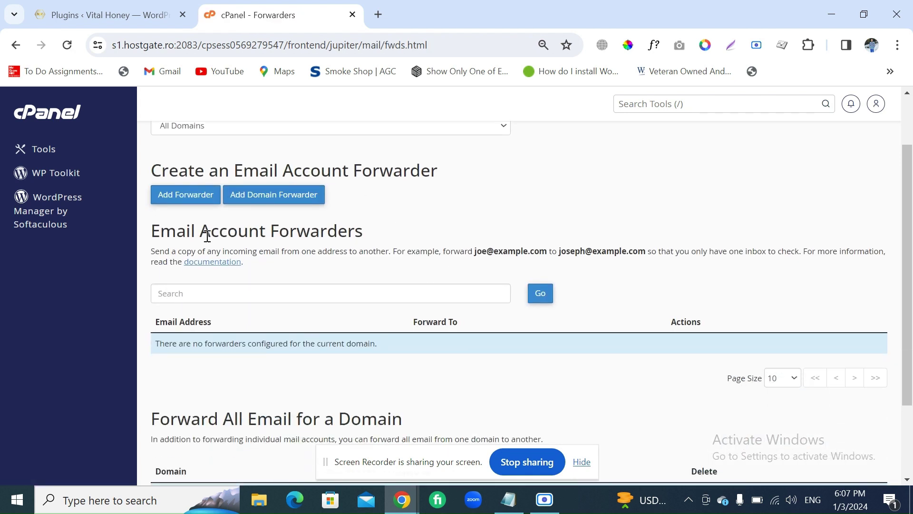
left_click(184, 203)
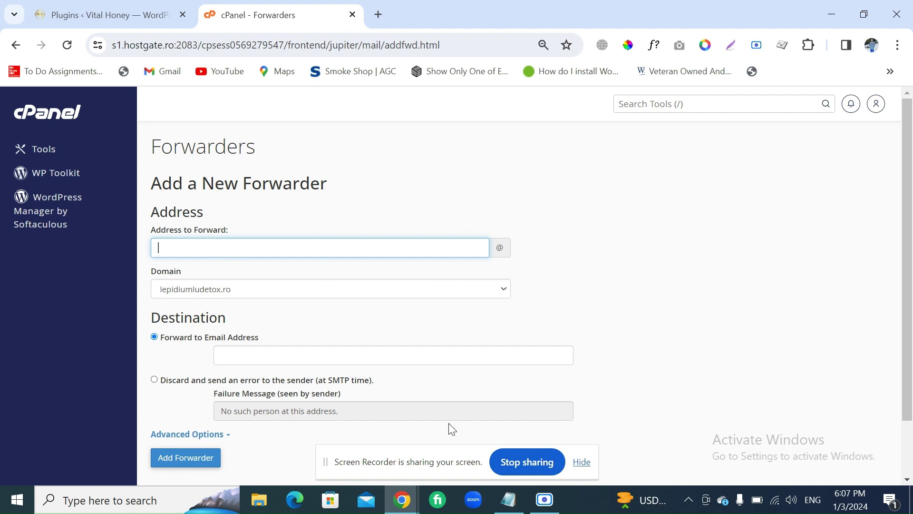
Copy 'contact' from the notes and paste it into Address to Forward
left_click(508, 505)
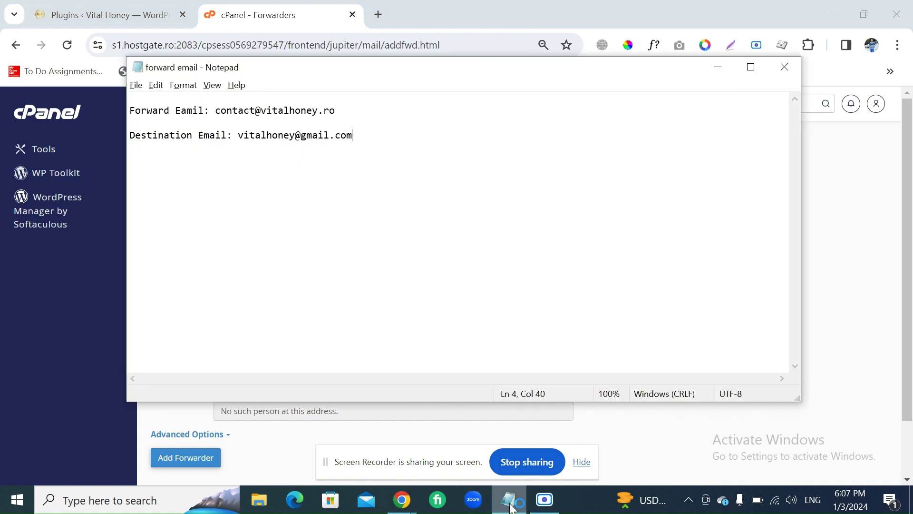
left_click_drag(352, 111, 255, 110)
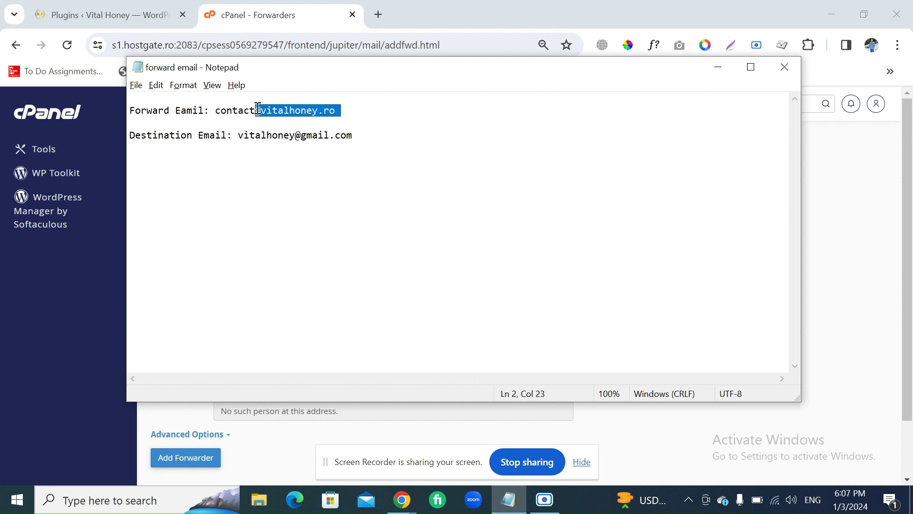
left_click(284, 122)
left_click(257, 112)
key("shift+Left")
key("shift+Left")
key("shift+Left")
key("shift+Left")
key("shift+Left")
key("shift+Left")
key("shift+Left")
key("ctrl+c")
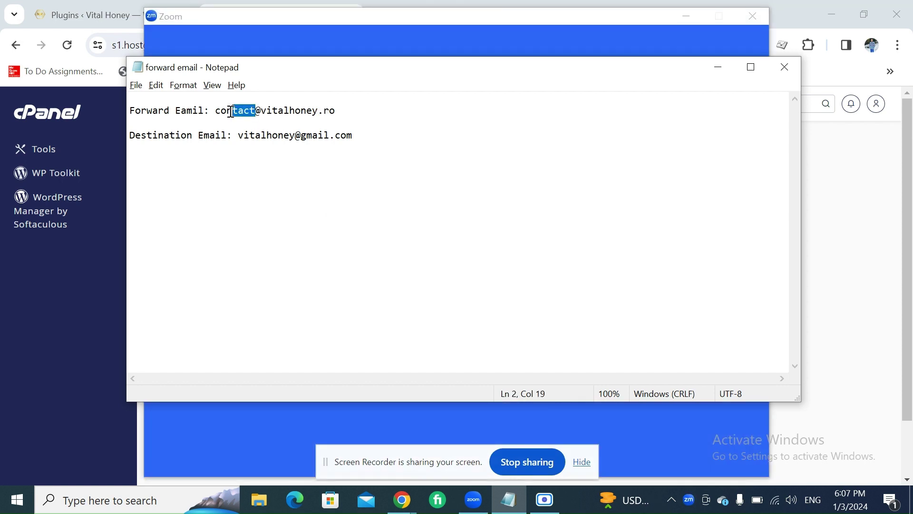
left_click(692, 20)
left_click(241, 448)
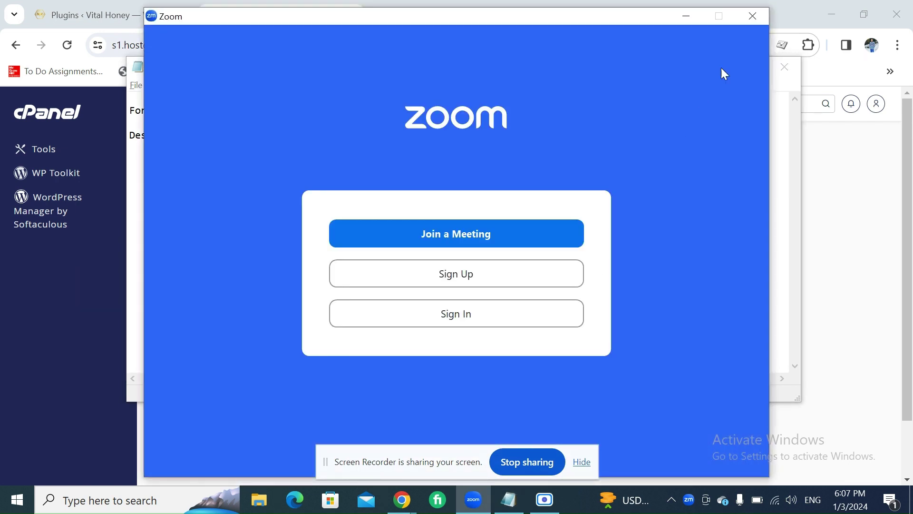
left_click(687, 15)
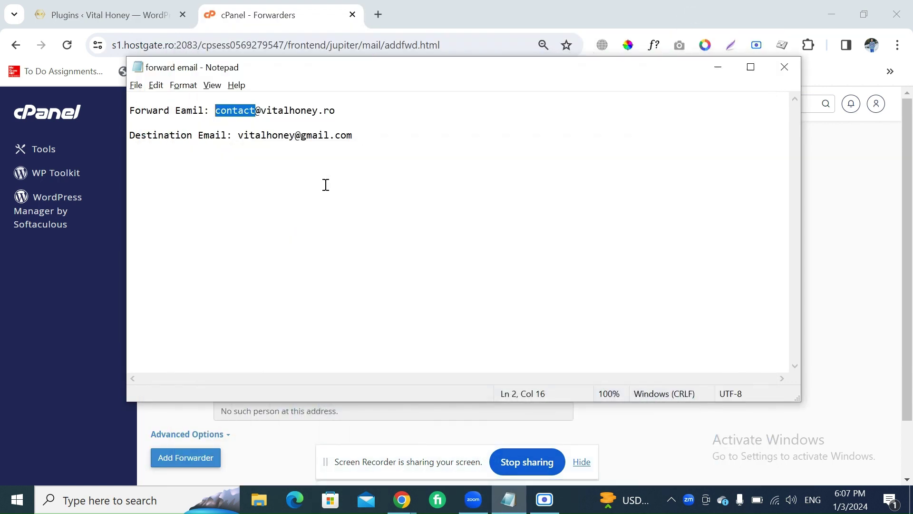
left_click(215, 51)
left_click(215, 255)
key("ctrl+v")
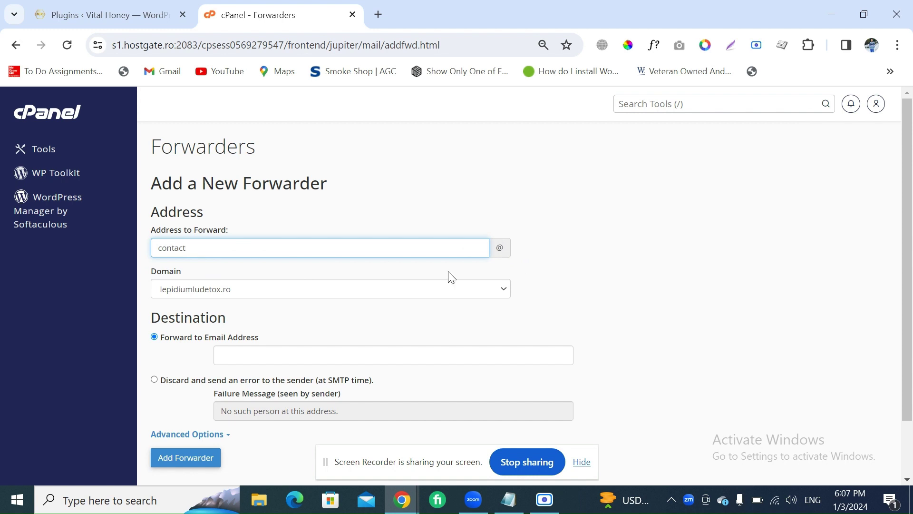
Choose vitalhoney.ro as the forwarder's domain
left_click(244, 293)
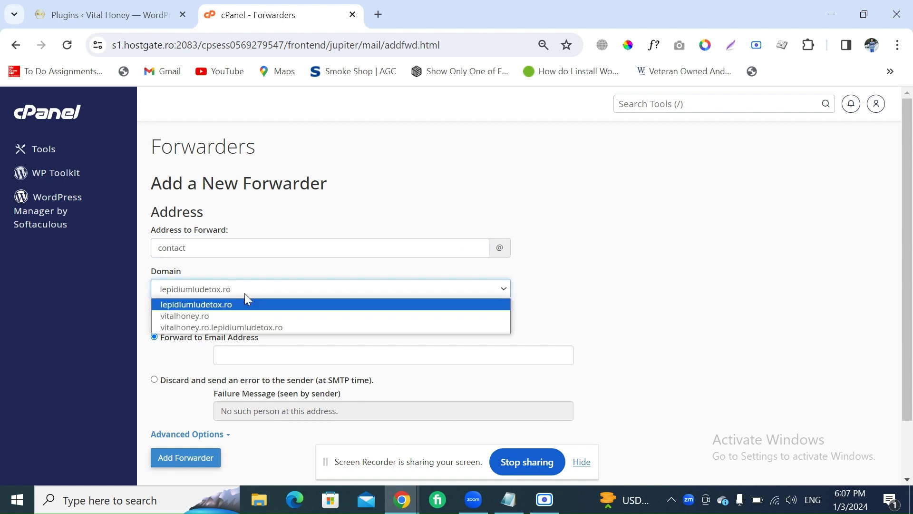
left_click(218, 316)
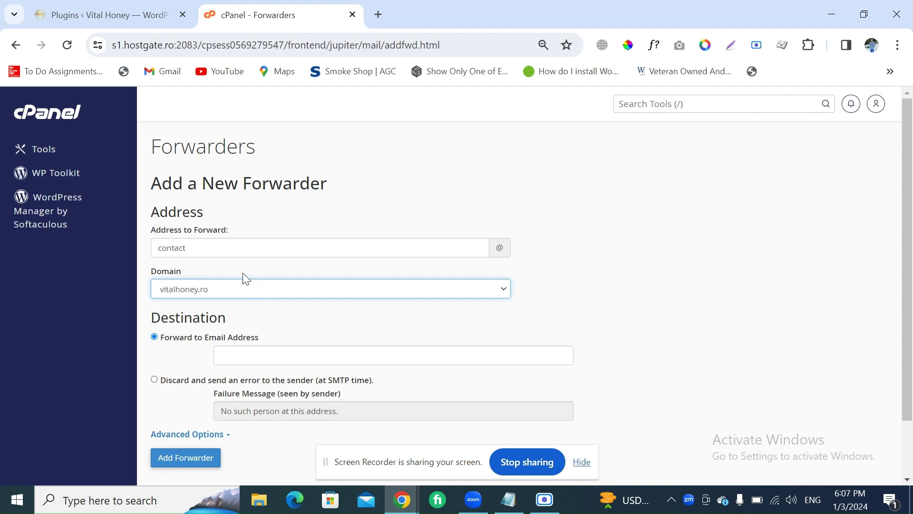
left_click(524, 501)
left_click_drag(365, 118, 212, 111)
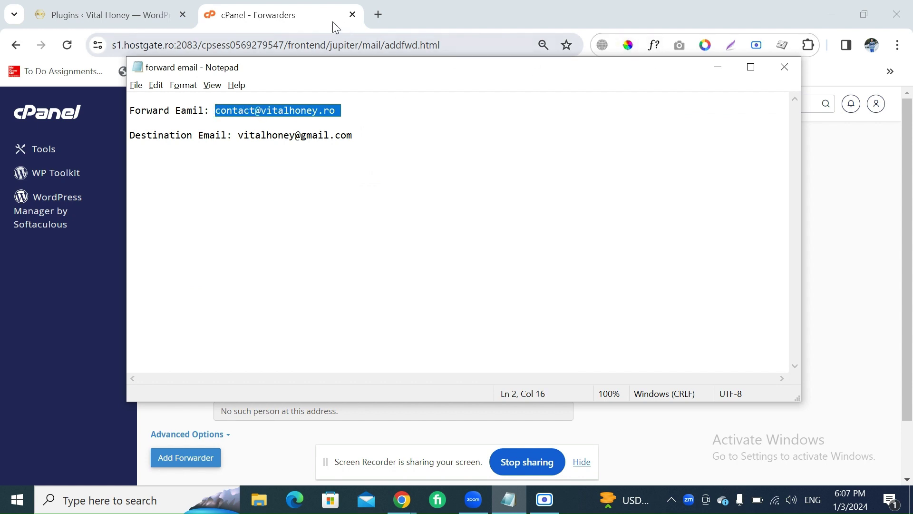
left_click(286, 24)
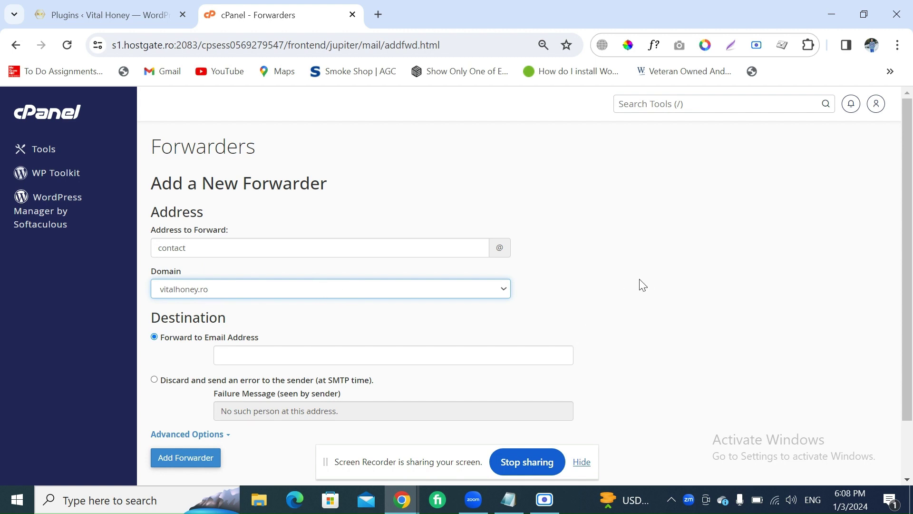
scroll(402, 323, "down", 1)
scroll(402, 323, "down", 2)
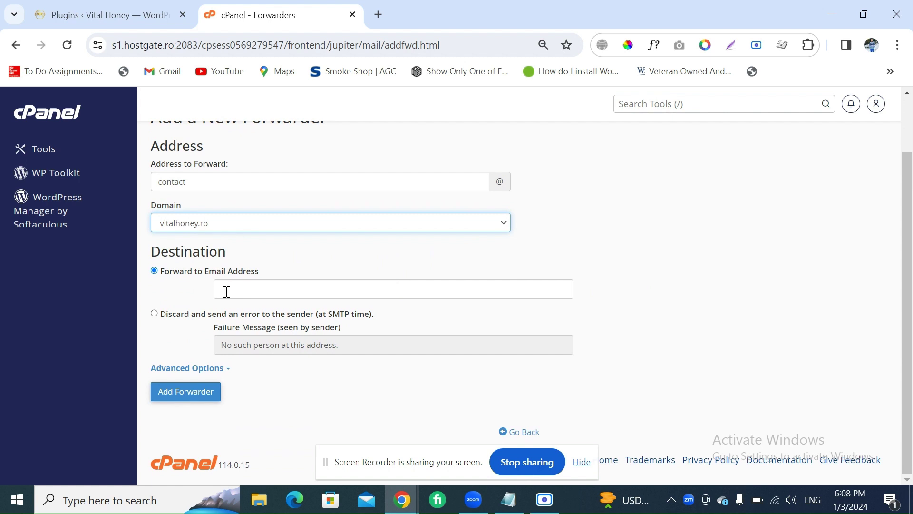
Copy the destination Gmail address from the notes into Forward to Email Address
left_click(509, 500)
left_click_drag(353, 135, 242, 143)
key("ctrl+c")
key("alt+Tab")
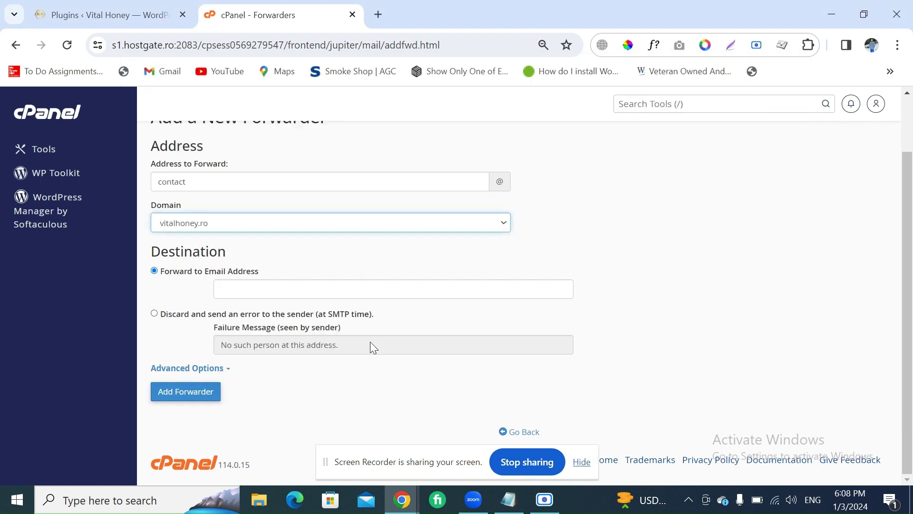
left_click(301, 284)
key("ctrl+v")
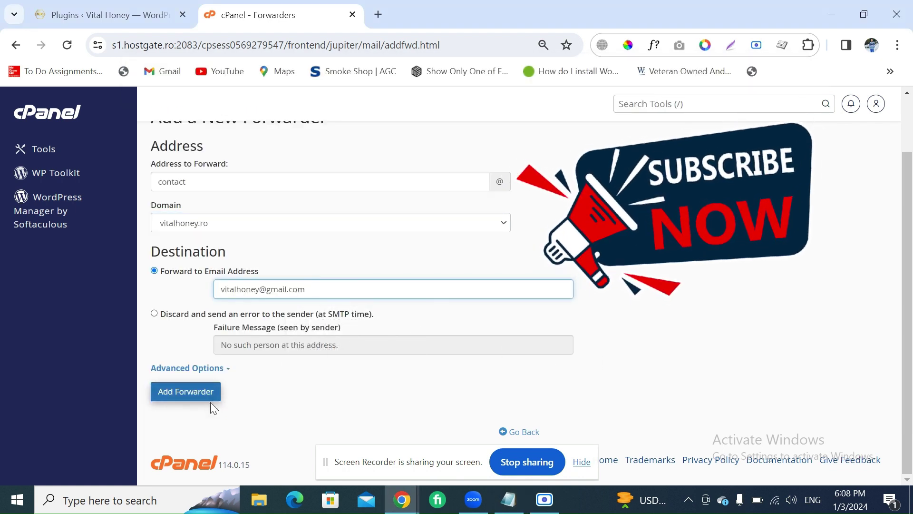
Add the forwarder and highlight the confirmation that contact mail is copied to Gmail
left_click(187, 397)
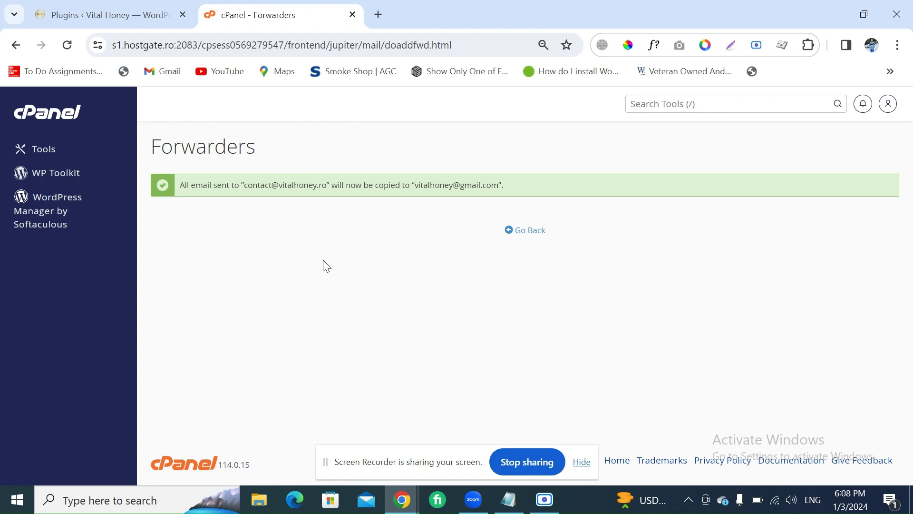
left_click_drag(515, 185, 179, 202)
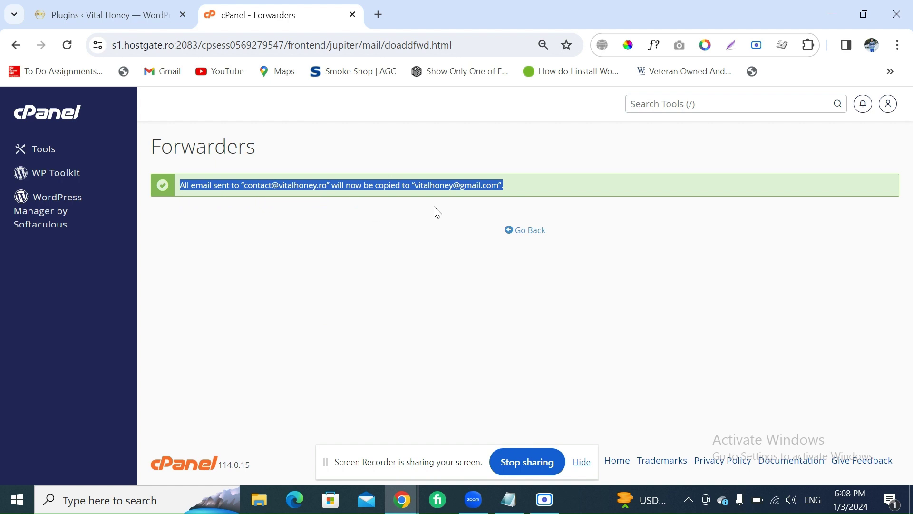
left_click(442, 235)
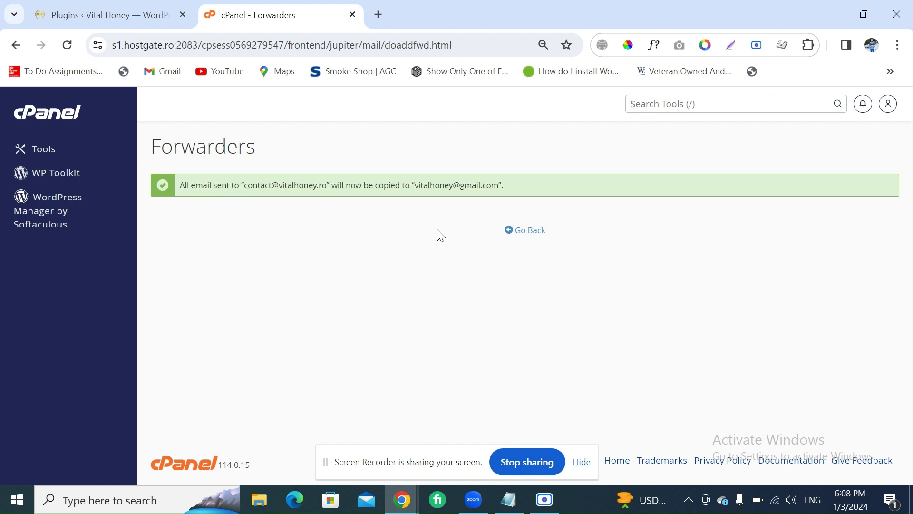